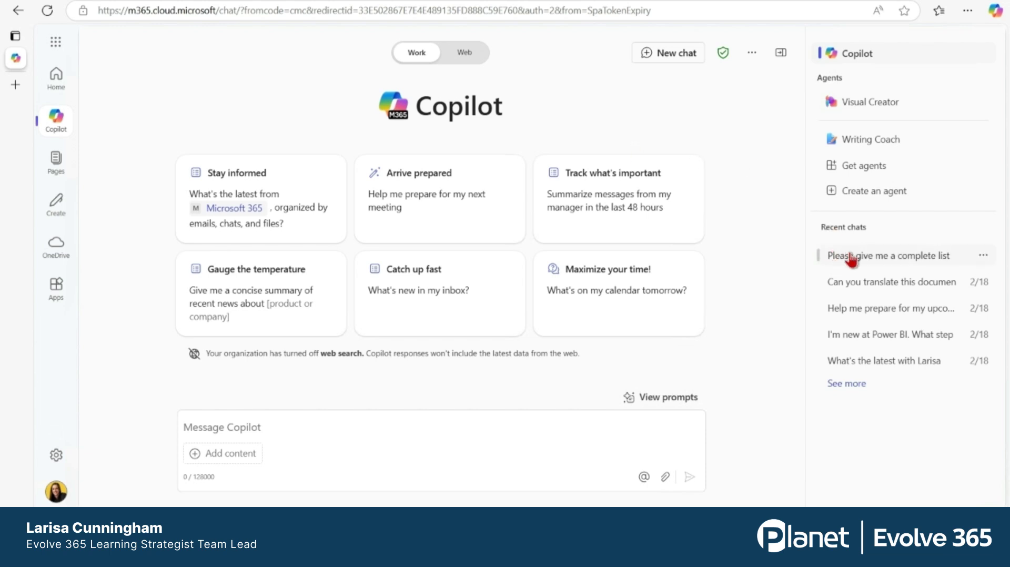
Open the 'Please give me a complete list' calendar-openings chat and bring up its save-prompt form
click(856, 257)
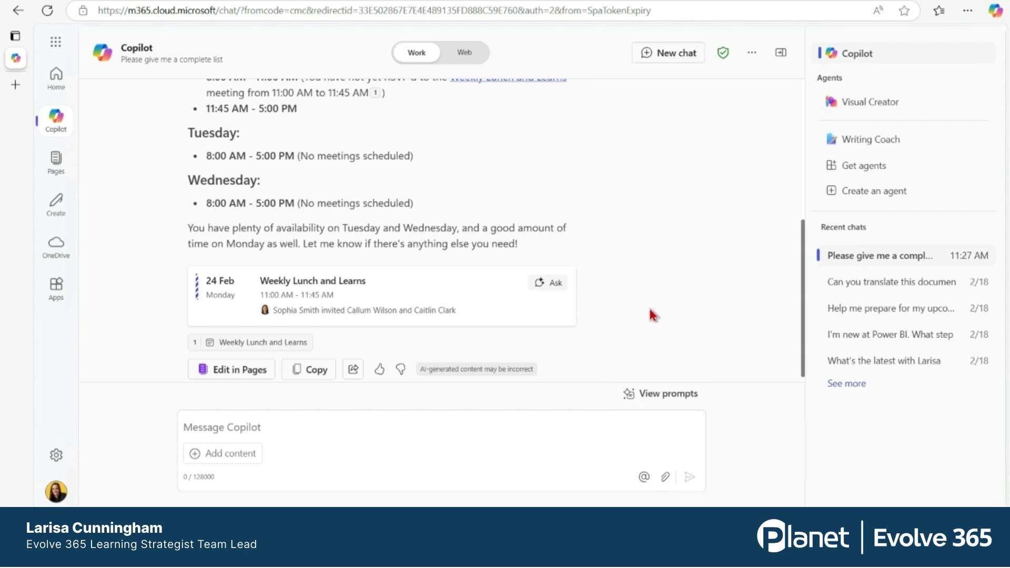
scroll(647, 307, up, 8)
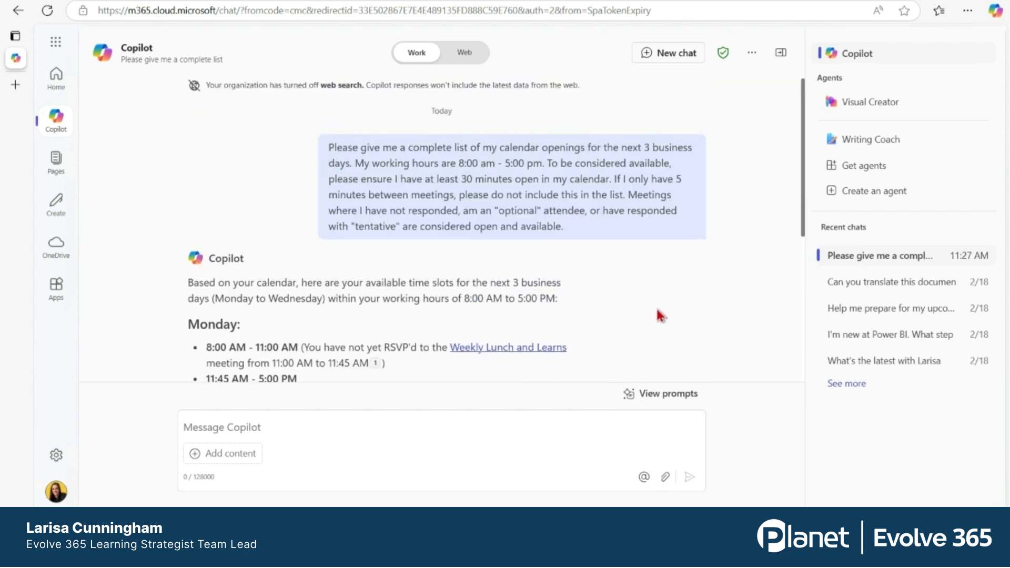
mouse_move(512, 186)
click(671, 122)
Save the calendar-openings request as a prompt titled 'Schedule Openings'
click(670, 123)
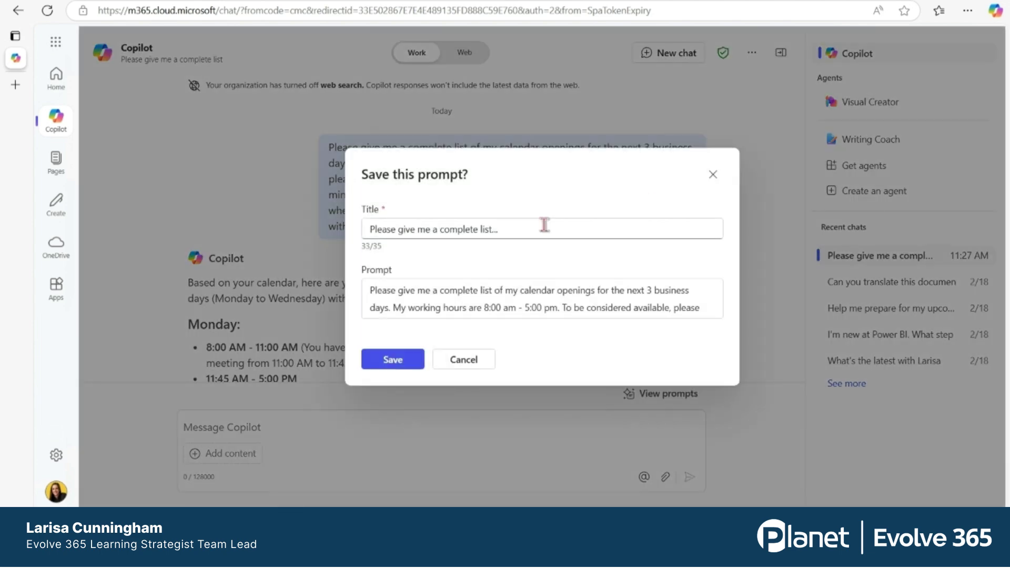
drag(498, 229, 366, 229)
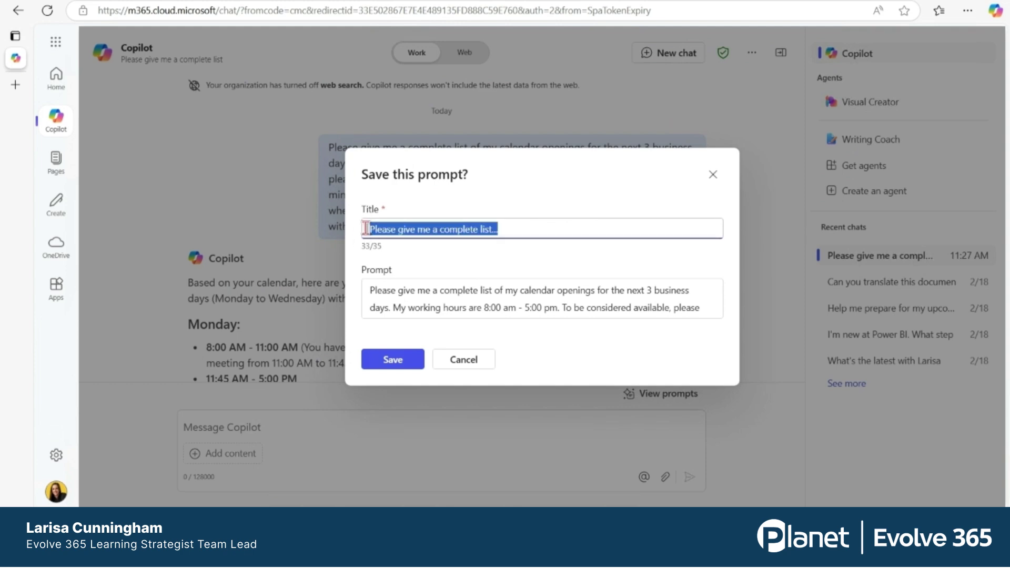
text(Schedule O)
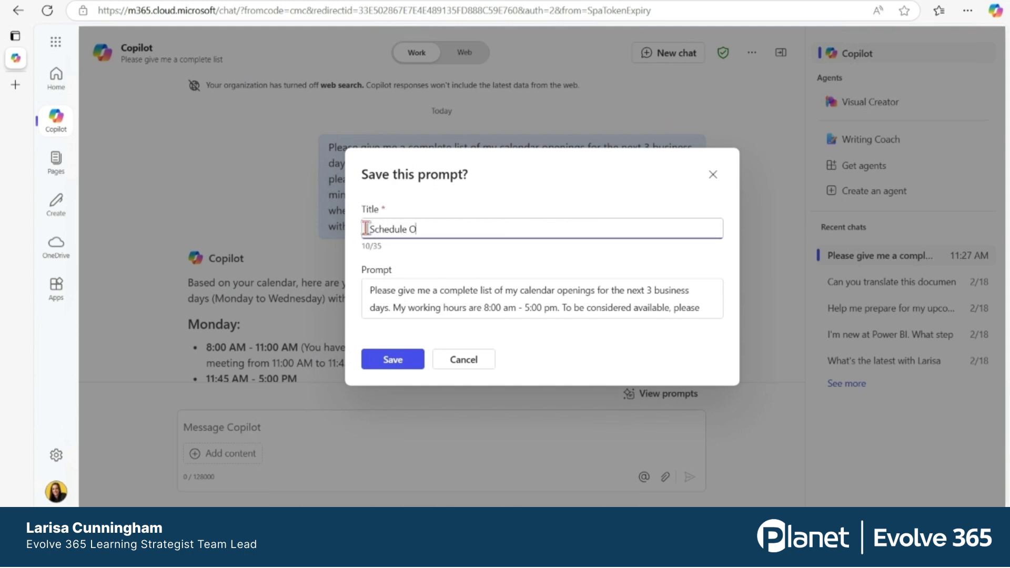
text(penings)
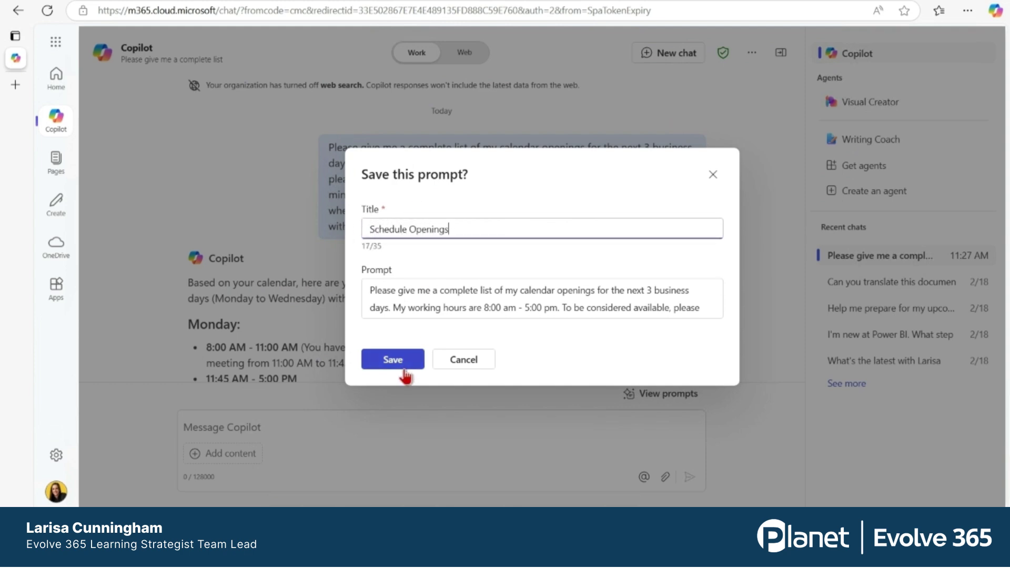
click(393, 360)
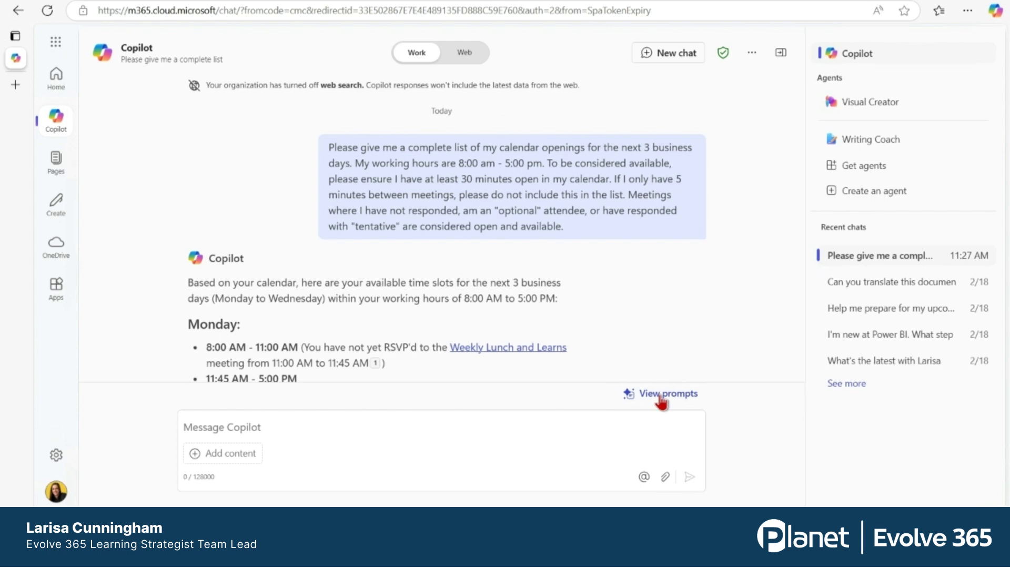
Open the Prompt Gallery and filter it to Your prompts
click(661, 396)
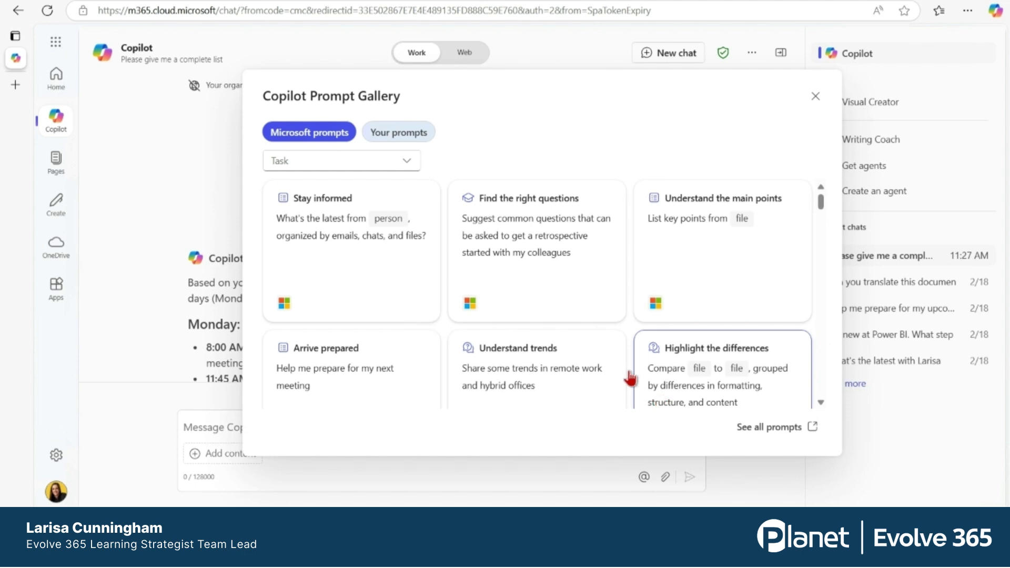
click(398, 135)
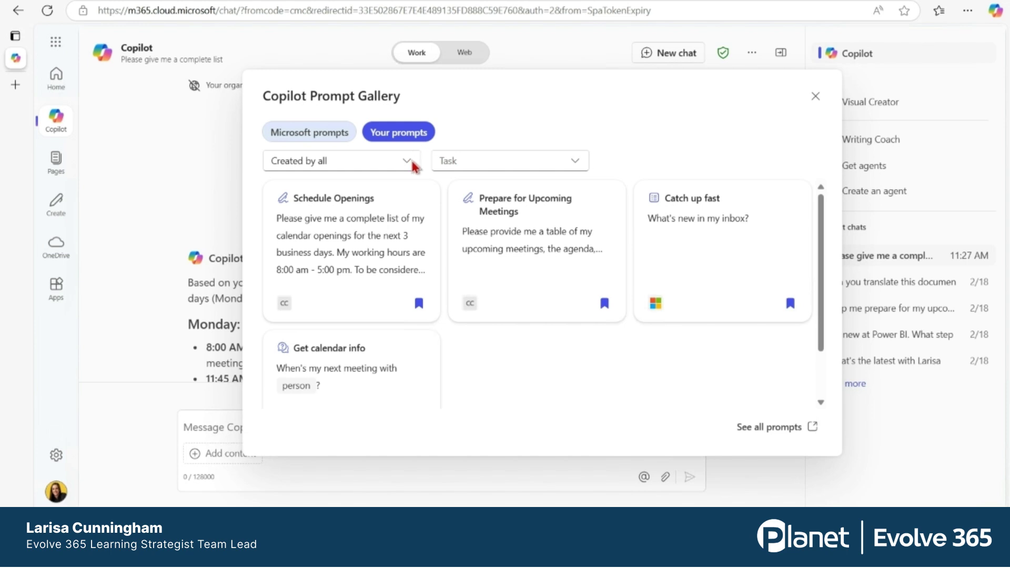
mouse_move(419, 303)
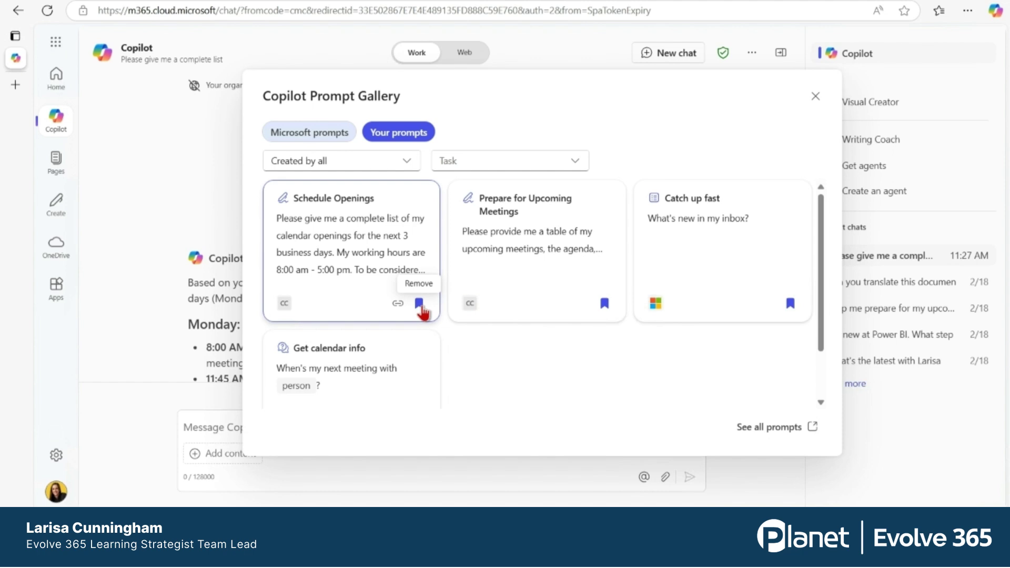
Remove Schedule Openings from saved prompts and copy the Prepare for Upcoming Meetings link
click(419, 303)
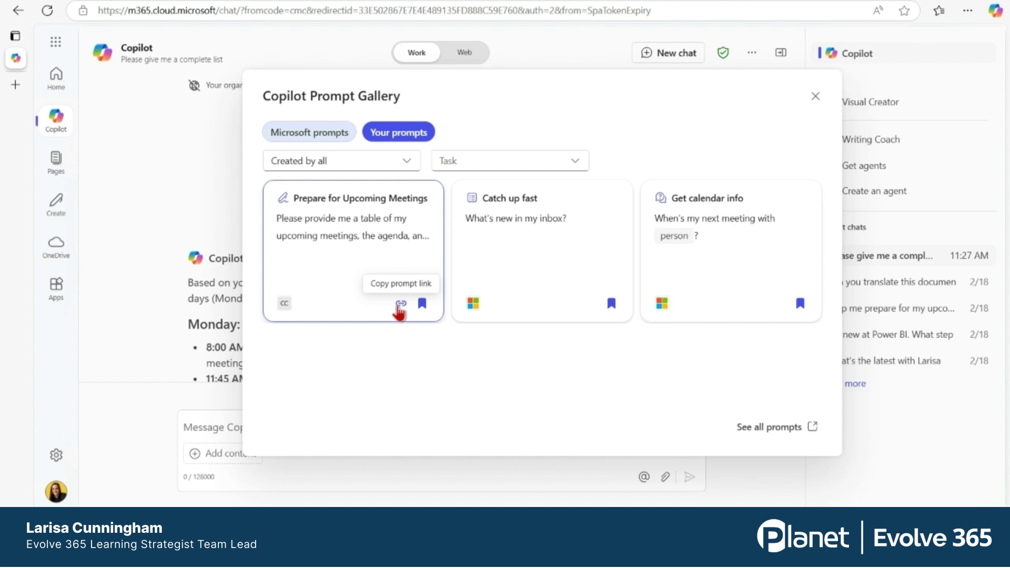
click(400, 304)
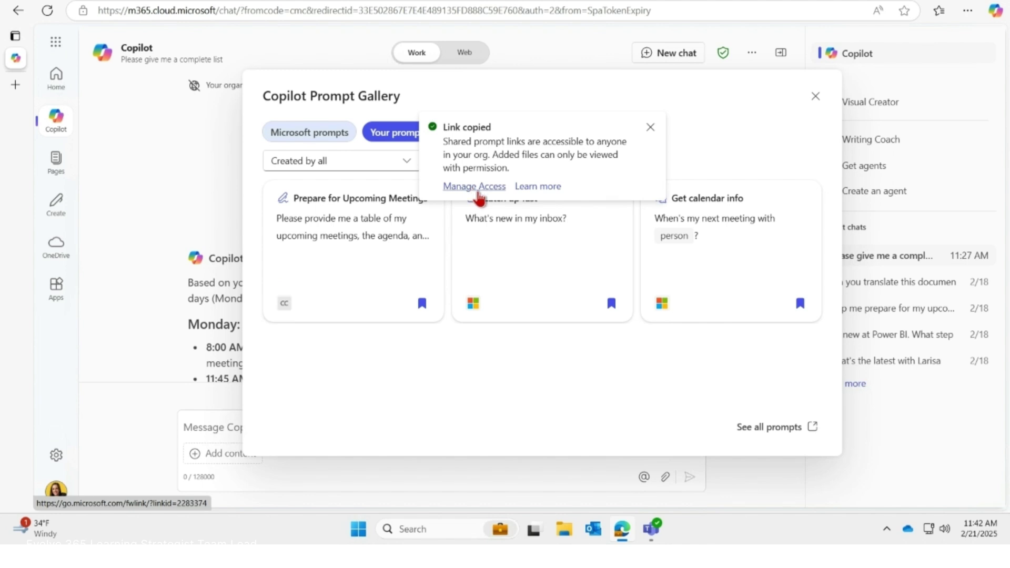
Dismiss the 'Link copied' notice
click(650, 127)
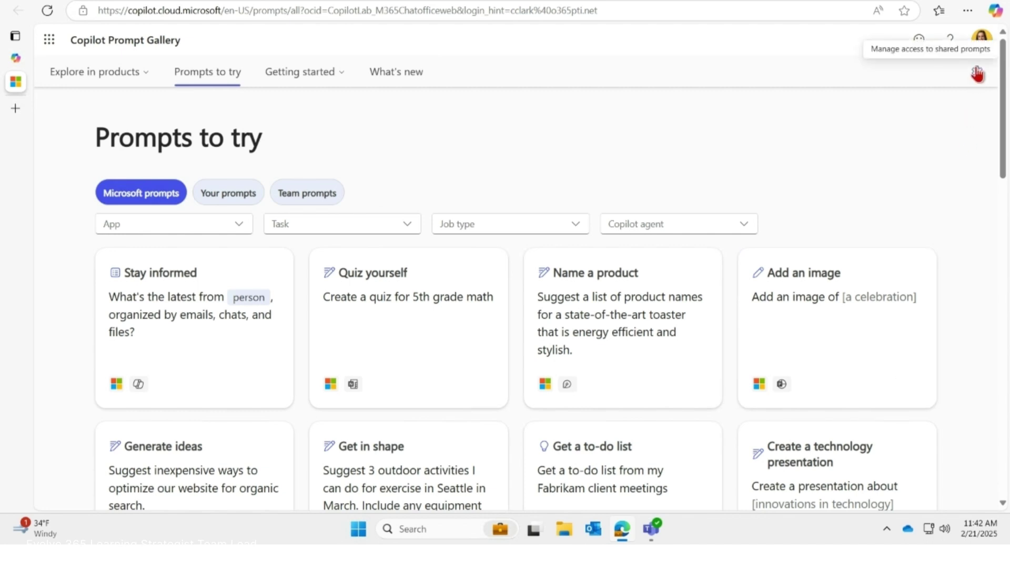
Stop sharing the upcoming-meetings table prompt in Manage shared prompts, then close the list
click(977, 74)
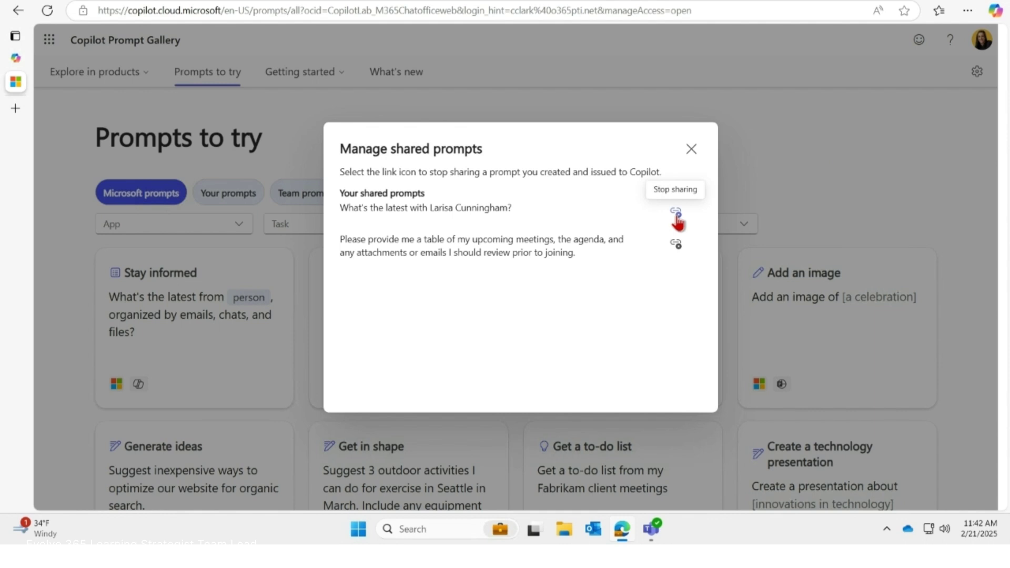
click(677, 247)
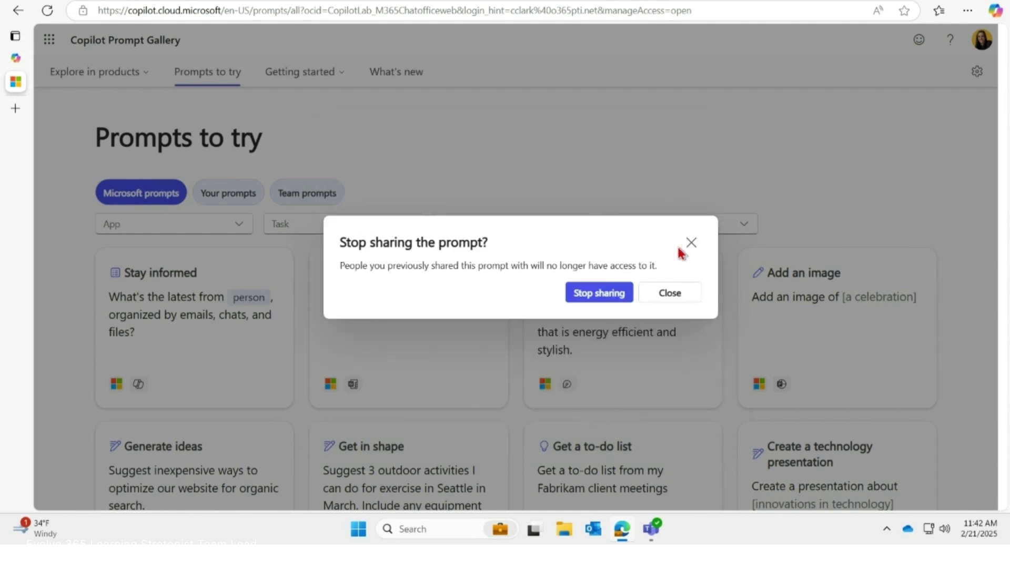
click(599, 293)
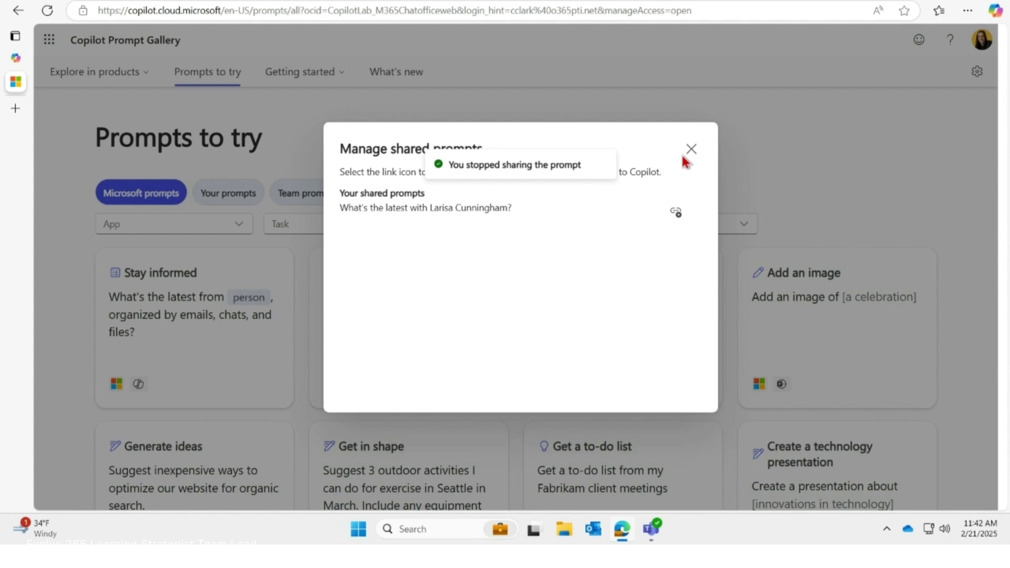
click(692, 149)
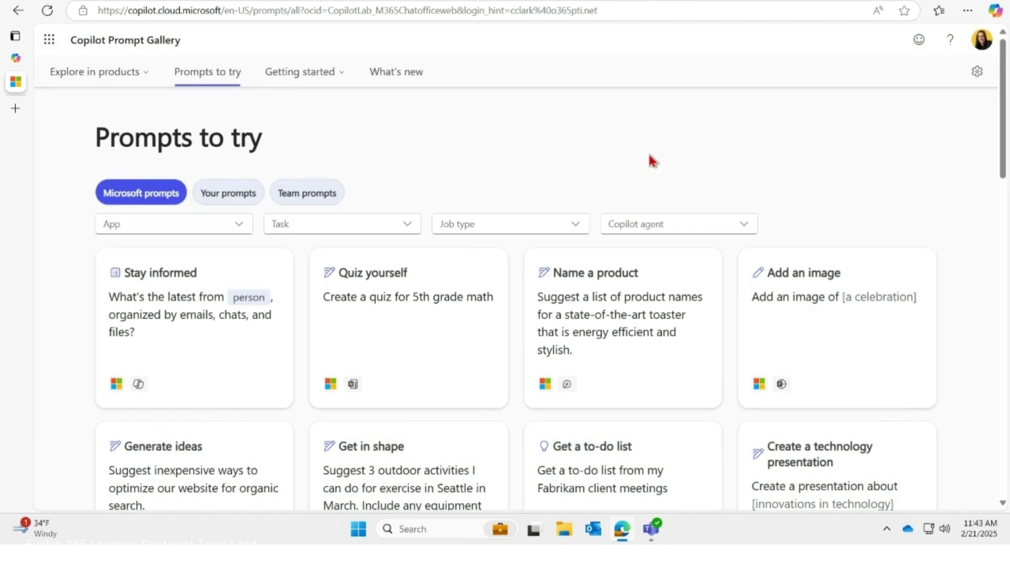